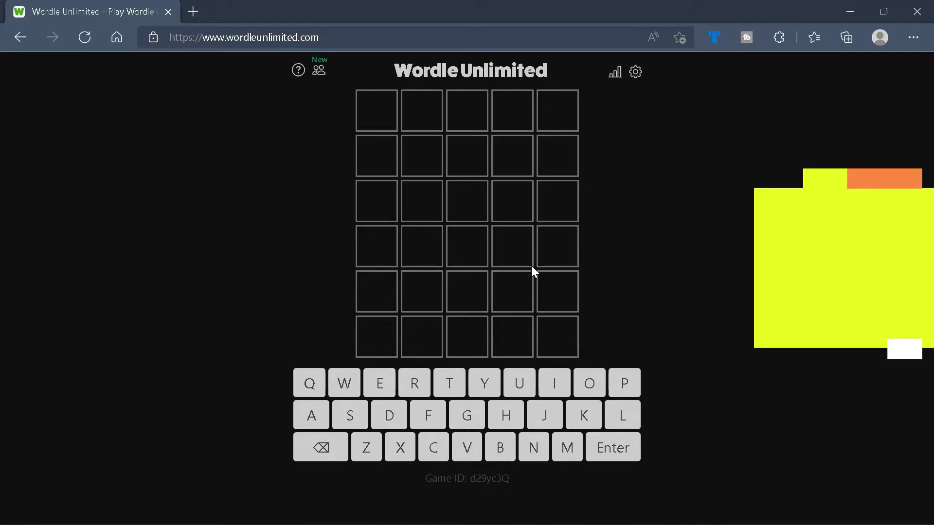
Step: Enter CRANE as the first guess, getting R yellow and C, A, N, E grey
text(crane)
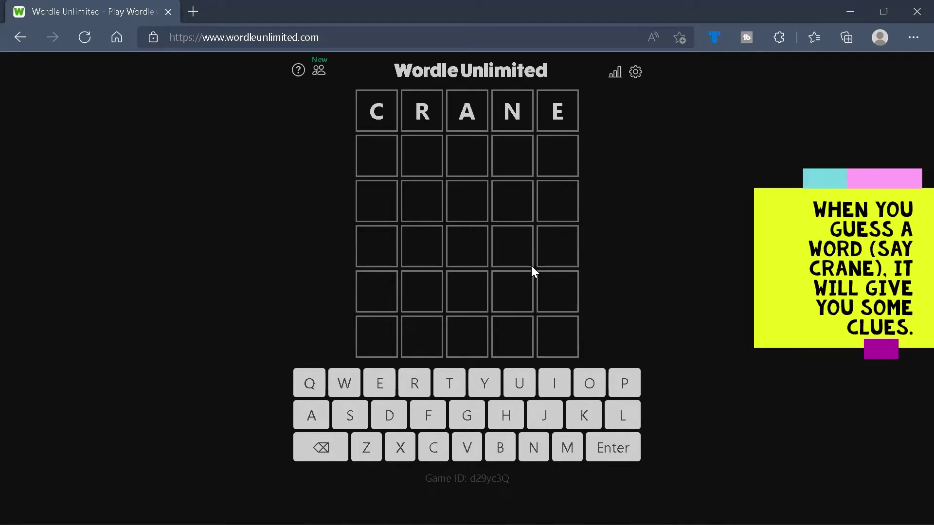
key(Return)
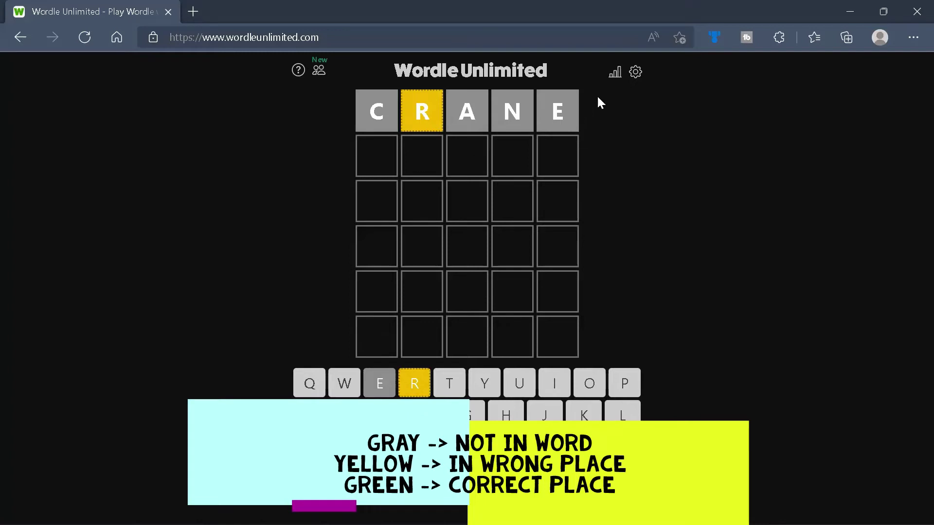
Step: Read through the how-to-play rules and close them
click(298, 71)
scroll(369, 297, down, 1)
scroll(368, 297, up, 1)
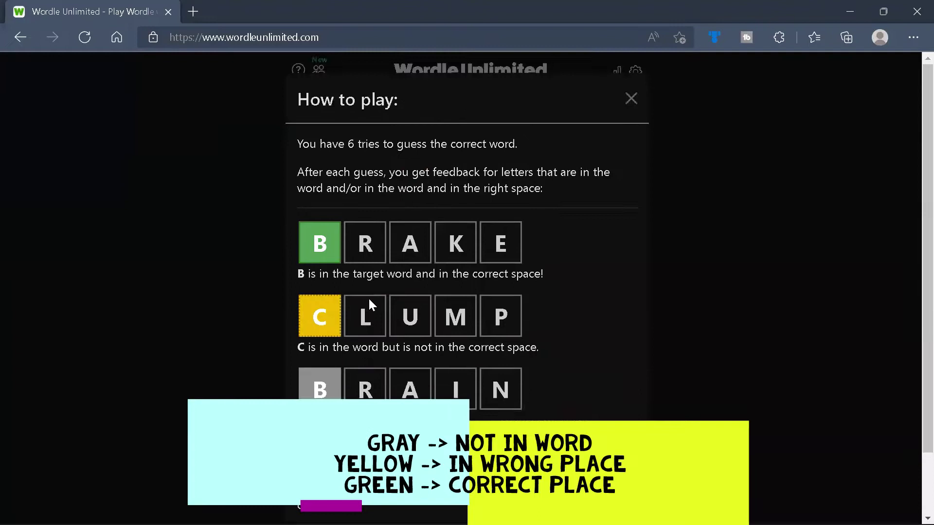
click(631, 99)
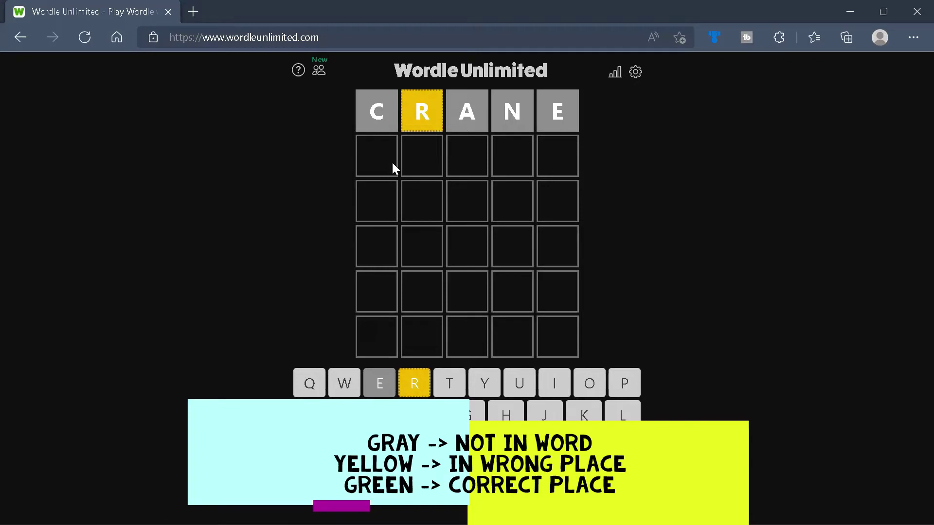
Step: Submit STOOD as the second guess, with S, T and O marked yellow
text(stood)
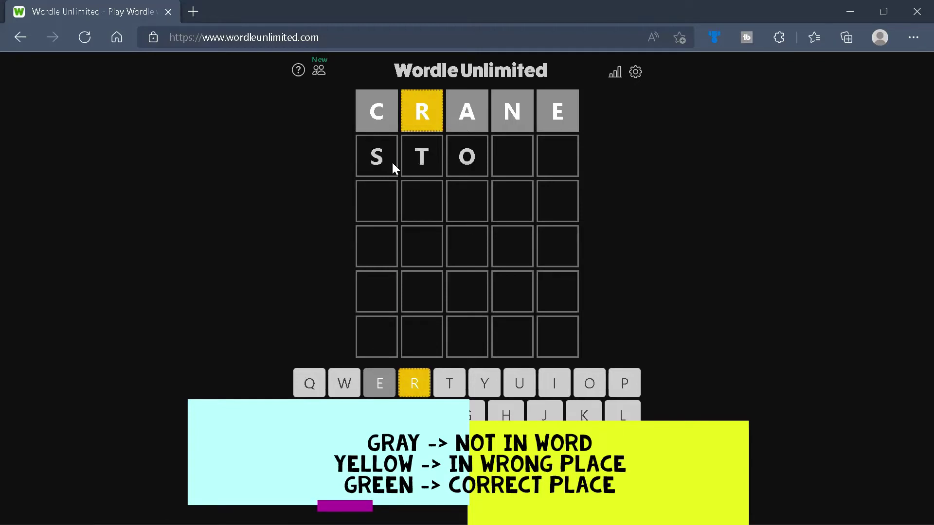
key(Return)
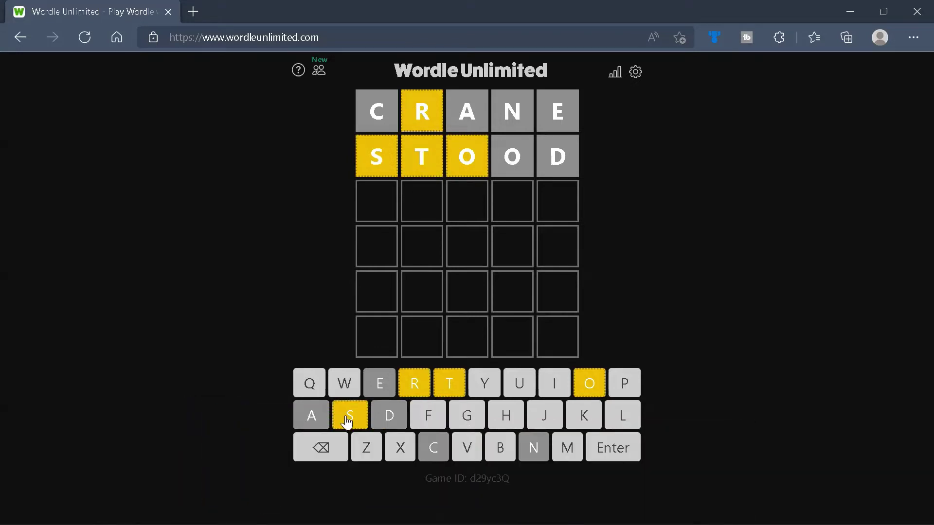
click(347, 421)
key(BackSpace)
text(sro)
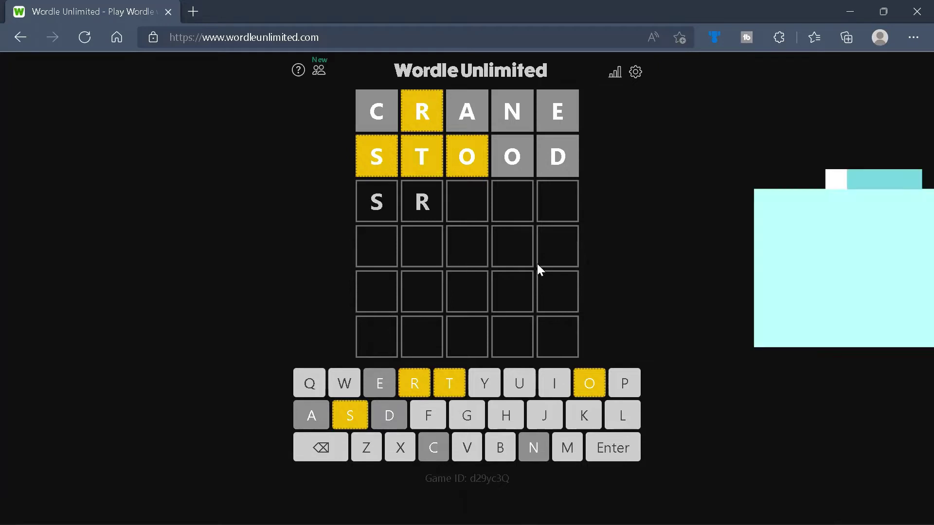
text(ts)
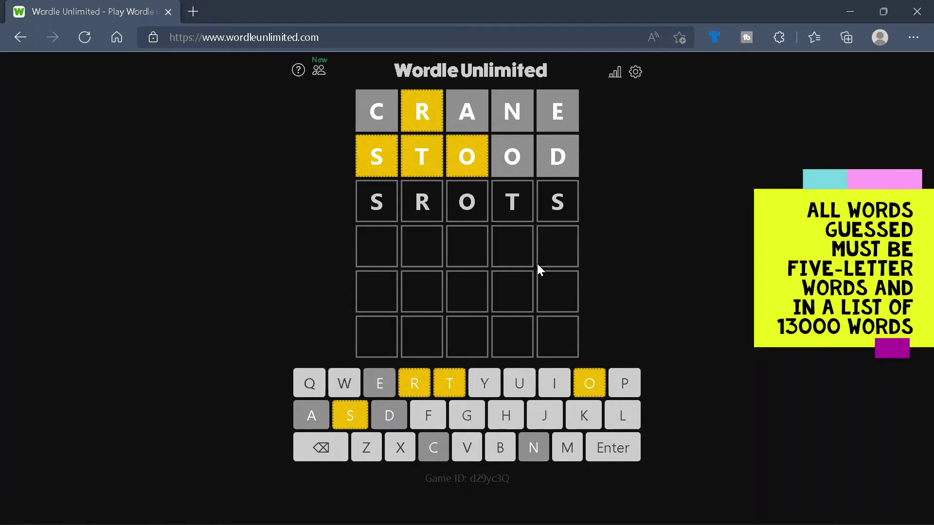
key(Return)
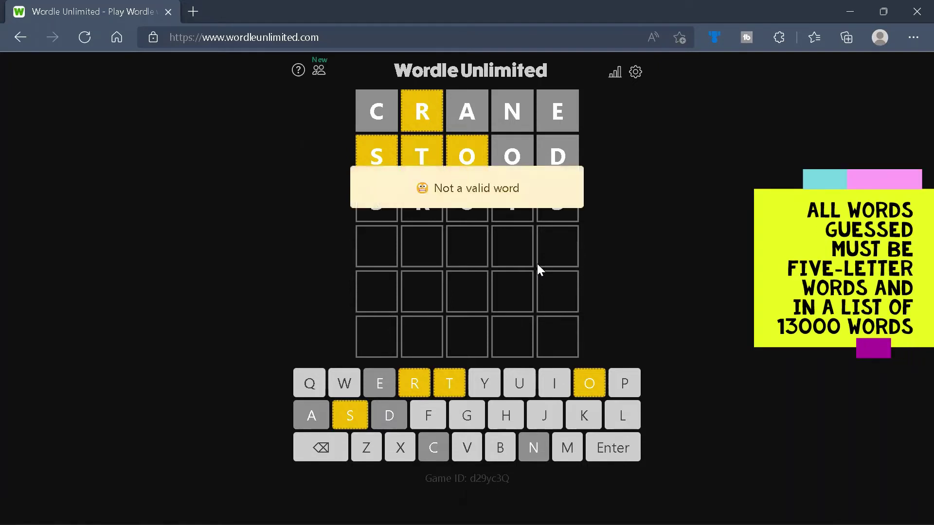
key(BackSpace)
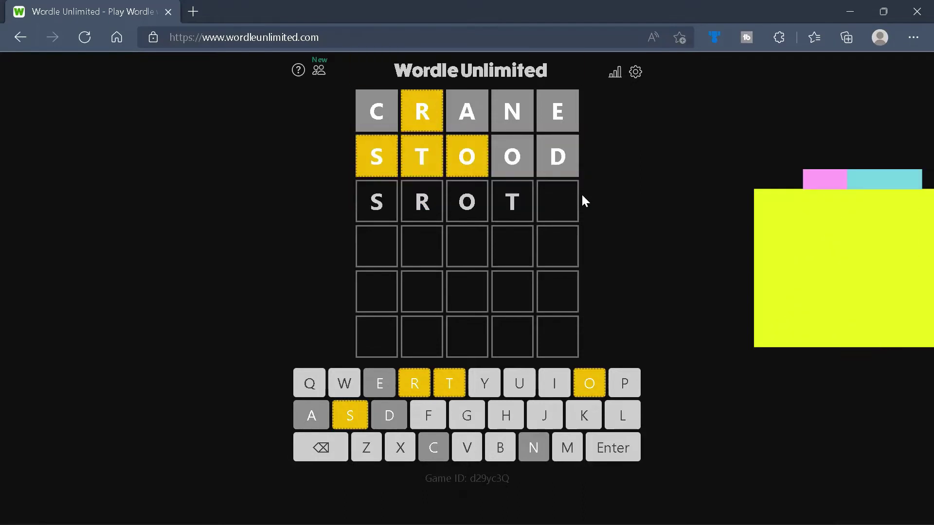
key(BackSpace)
key(BackSpace)
key(BackSpace)
key(BackSpace)
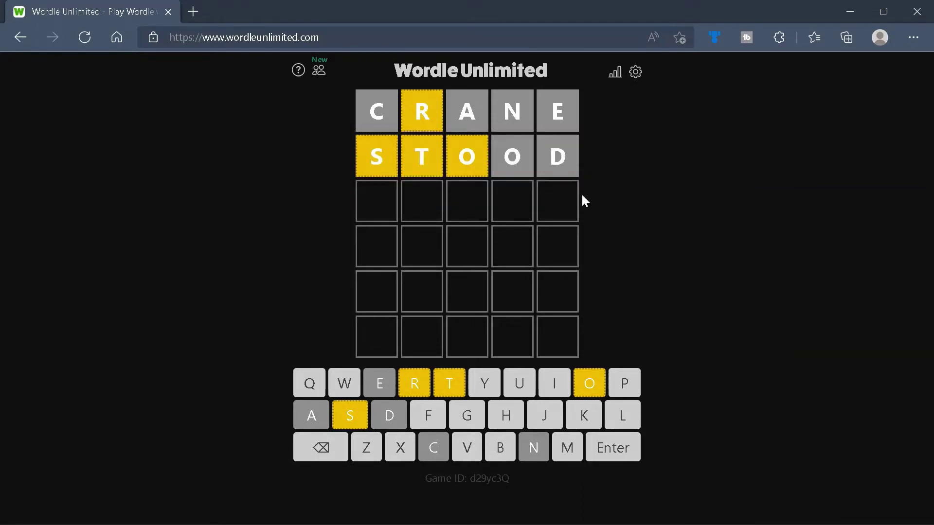
text(abcde)
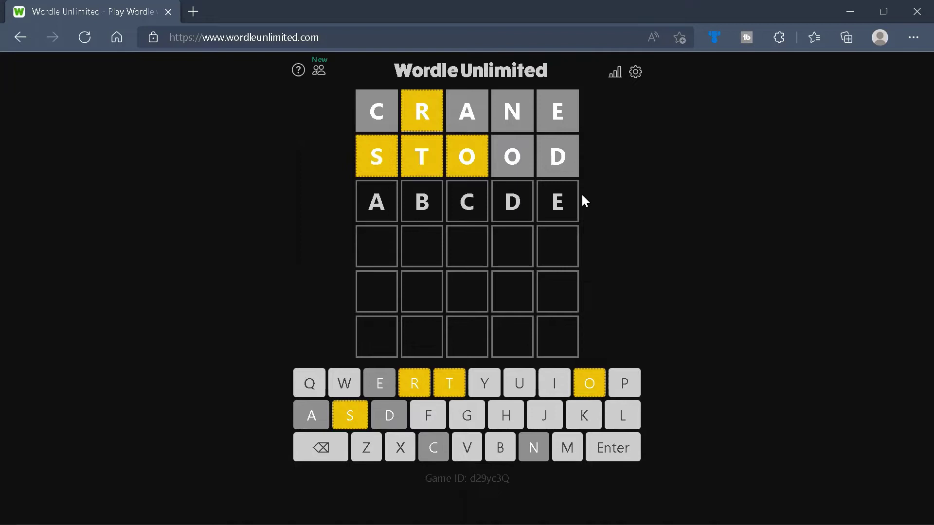
key(Return)
key(BackSpace)
key(BackSpace)
key(BackSpace)
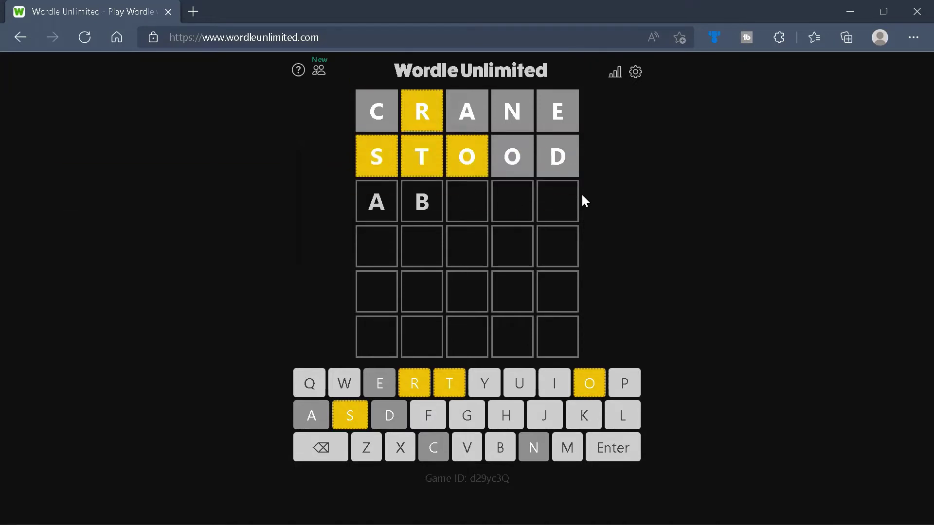
key(BackSpace)
text(eiou)
key(Return)
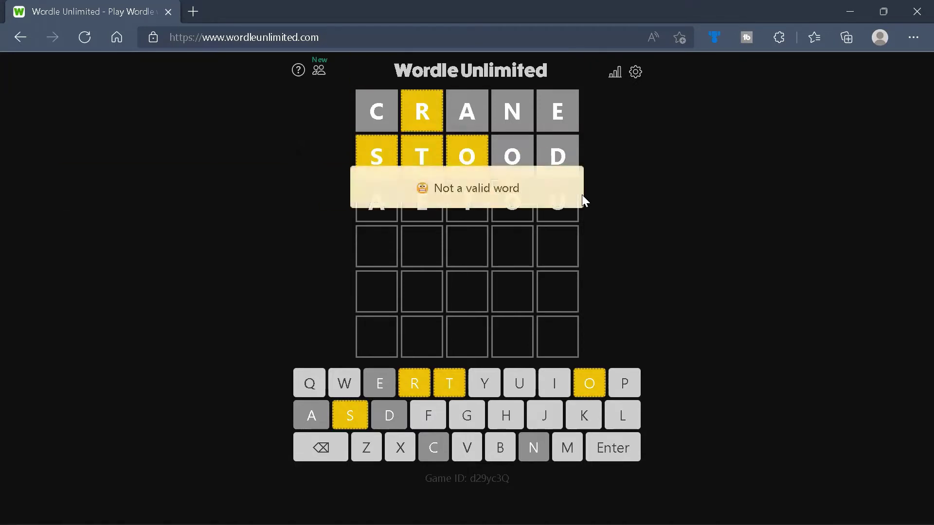
key(BackSpace)
key(BackSpace)
key(BackSpace)
key(BackSpace)
key(BackSpace)
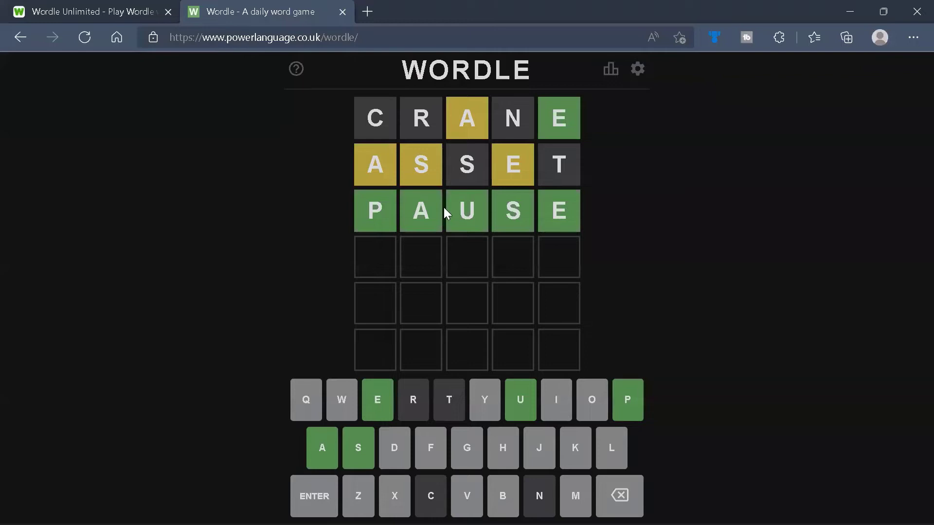
Step: Switch back to the Wordle Unlimited tab with Ctrl+Tab
key(ctrl+Tab)
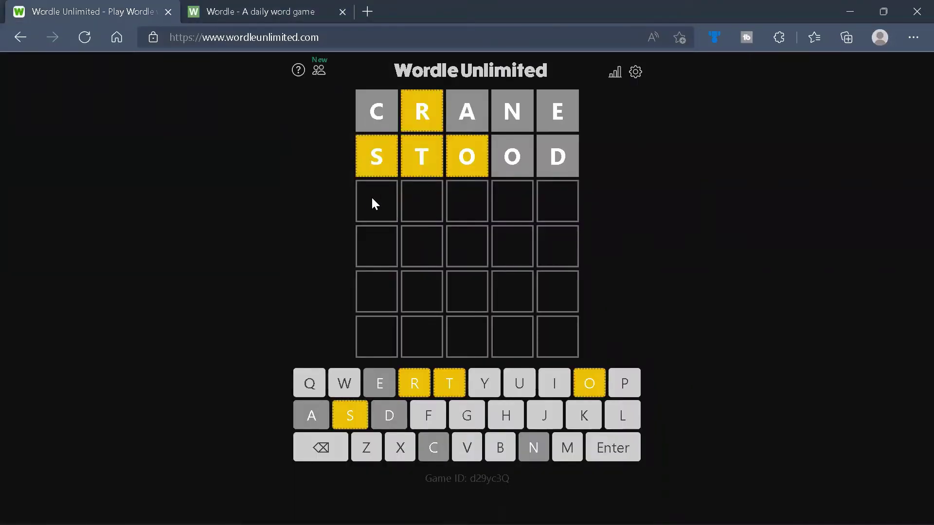
Step: Submit STOOD as the third, fourth and fifth guesses
text(stood)
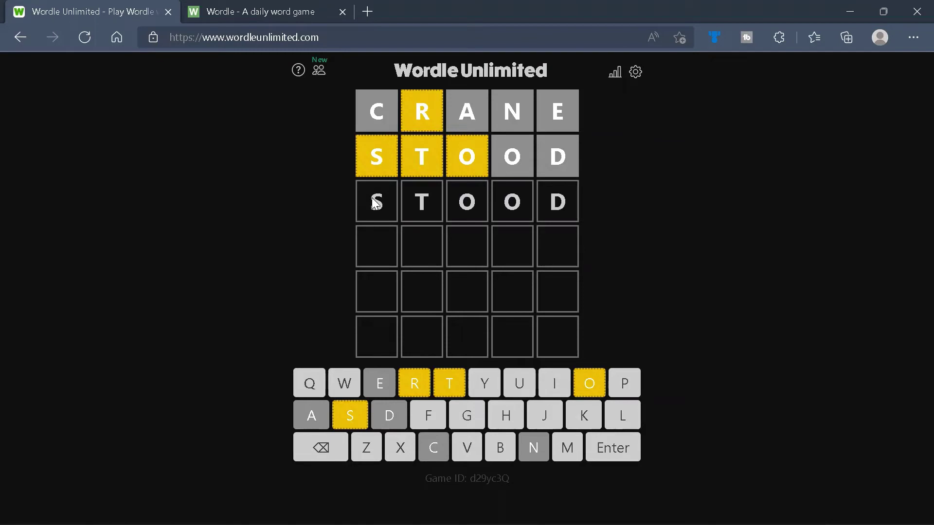
key(Return)
text(stood)
key(Return)
text(stood)
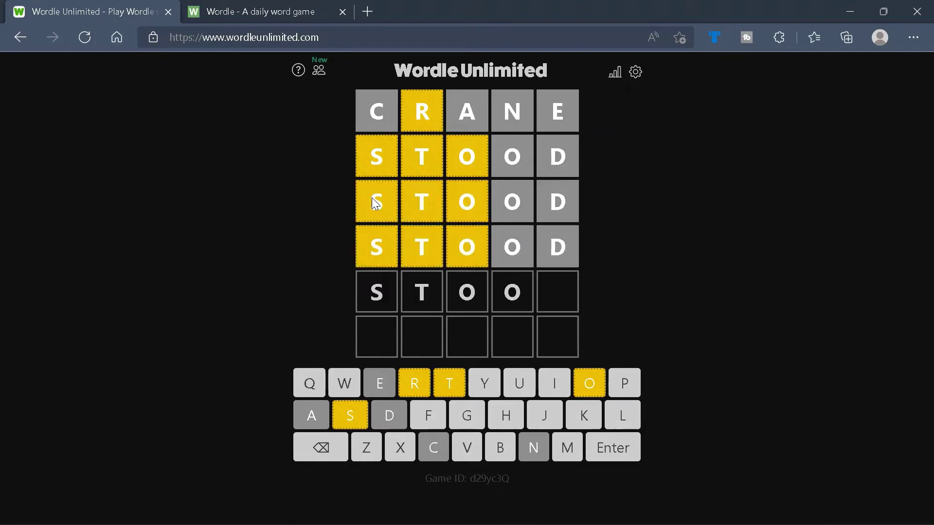
key(Return)
Step: Submit CRANE as the final guess, dismiss the WORST loss message and start a new game
text(crane)
key(Return)
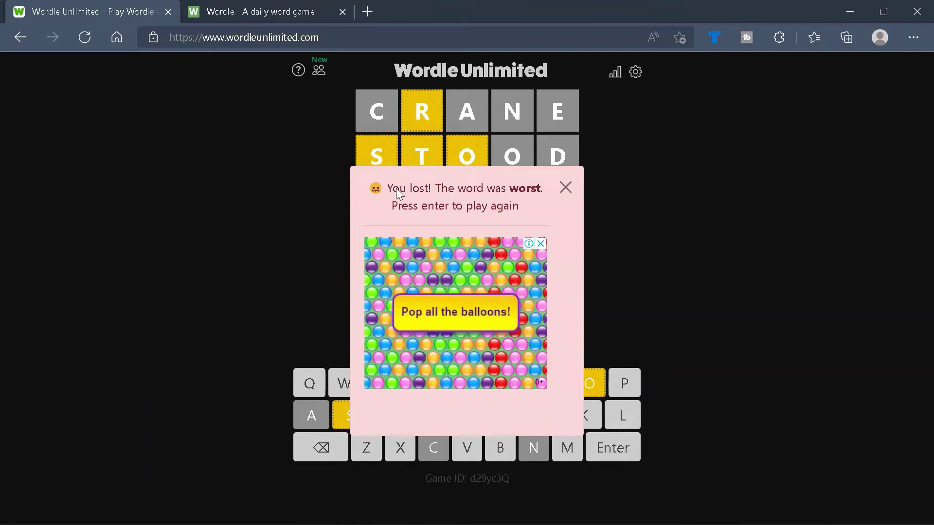
click(566, 188)
key(Return)
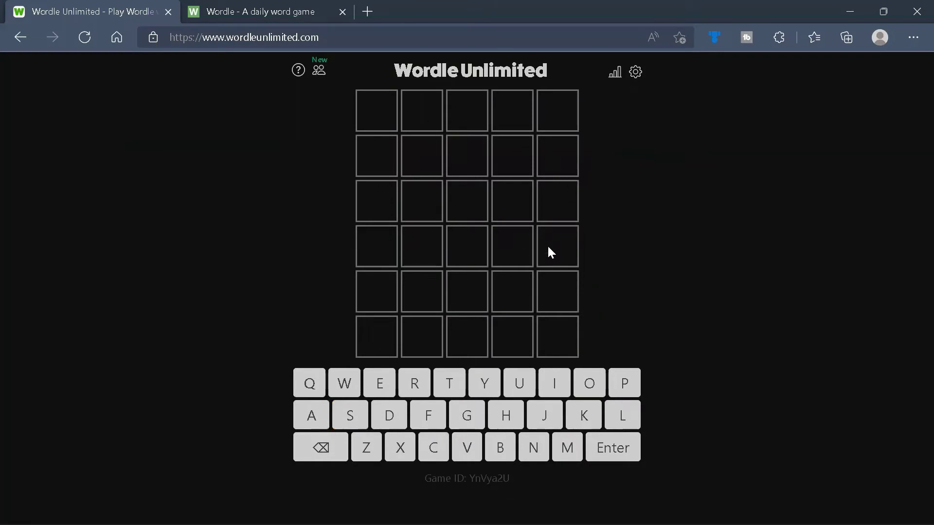
Step: On the daily Wordle tab, open DevTools and the main.e65ce0a5.js script
click(243, 8)
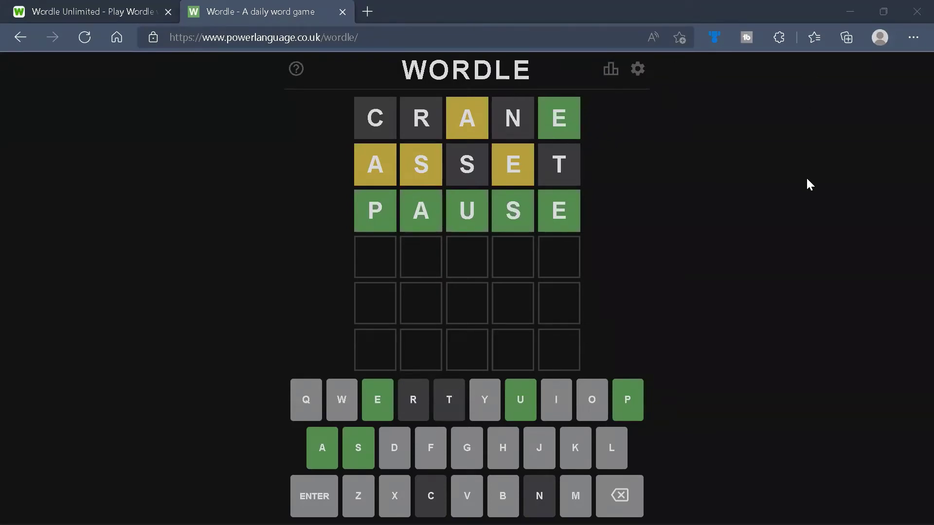
key(F12)
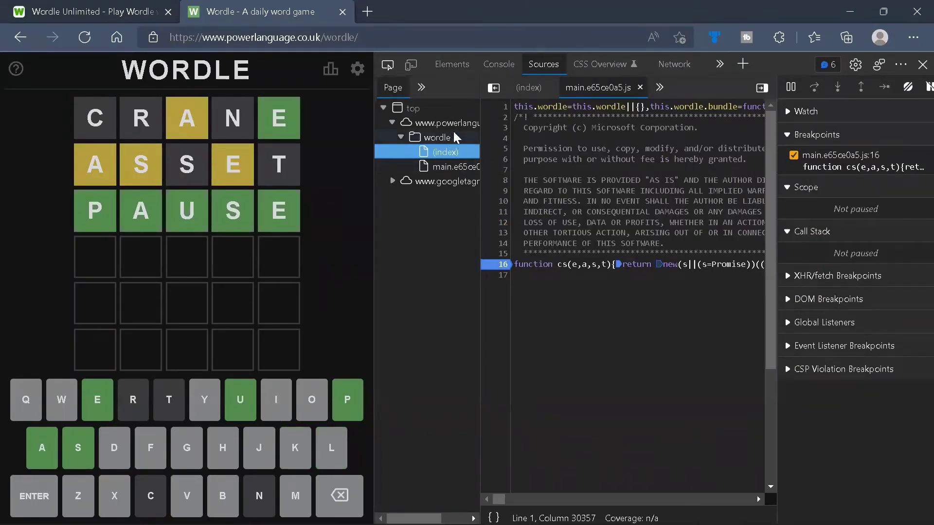
click(447, 168)
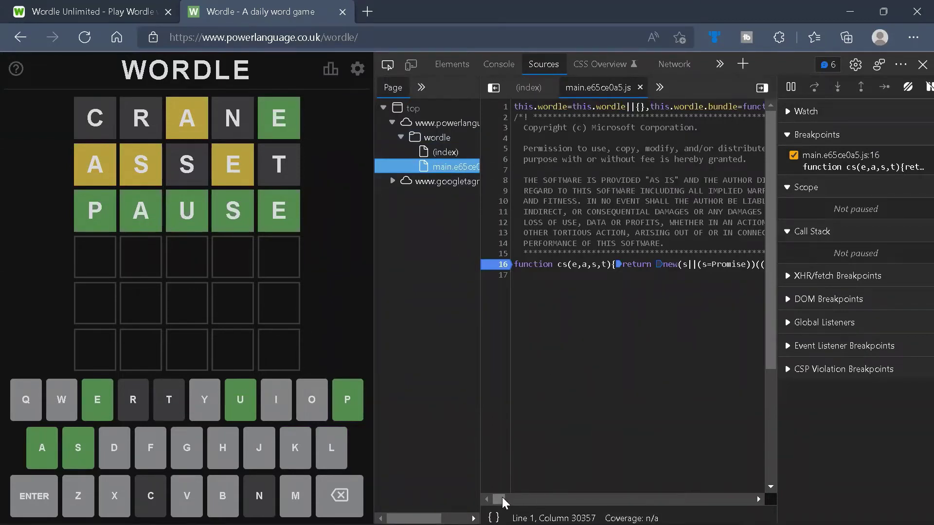
drag(502, 502, 506, 502)
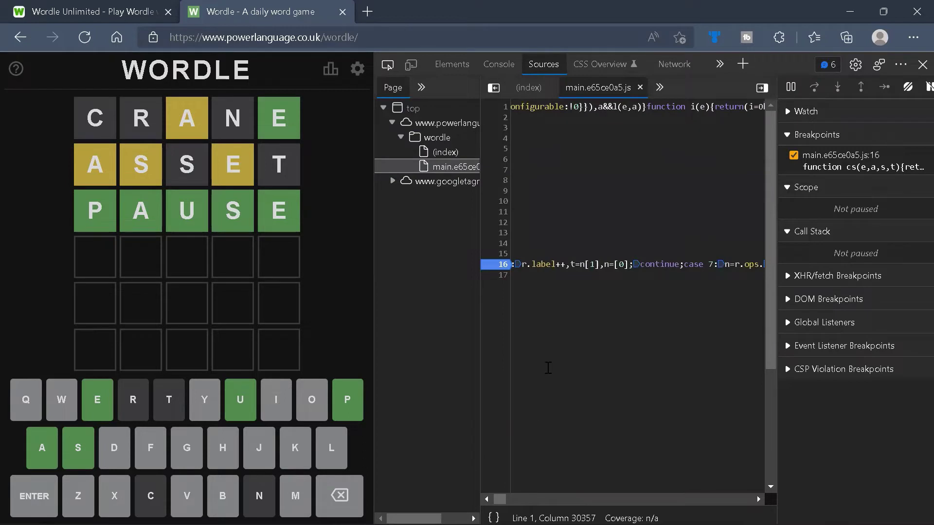
Step: Search the script for 'elder' and step through the surrounding word list
key(ctrl+f)
text(elder)
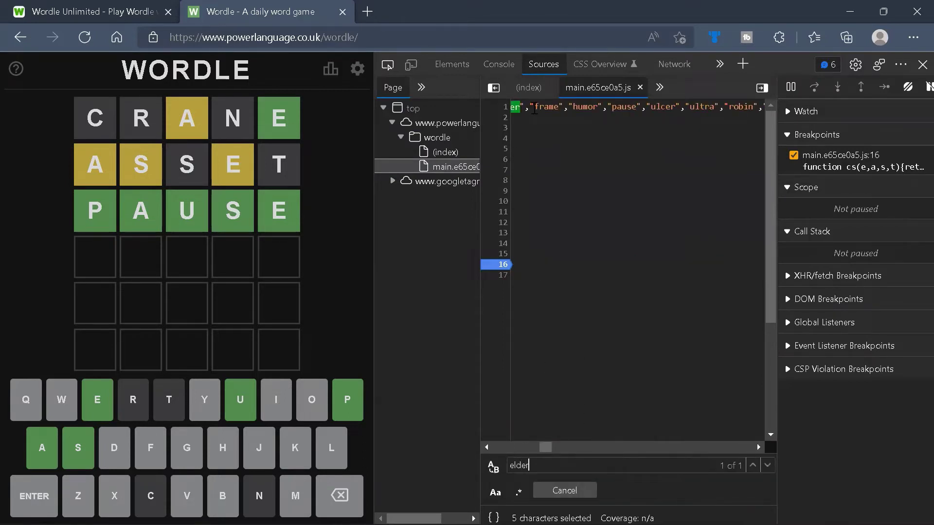
click(534, 107)
key(ctrl+Left)
key(ctrl+Left)
key(ctrl+Left)
key(ctrl+Left)
key(ctrl+Left)
key(ctrl+Left)
key(ctrl+Left)
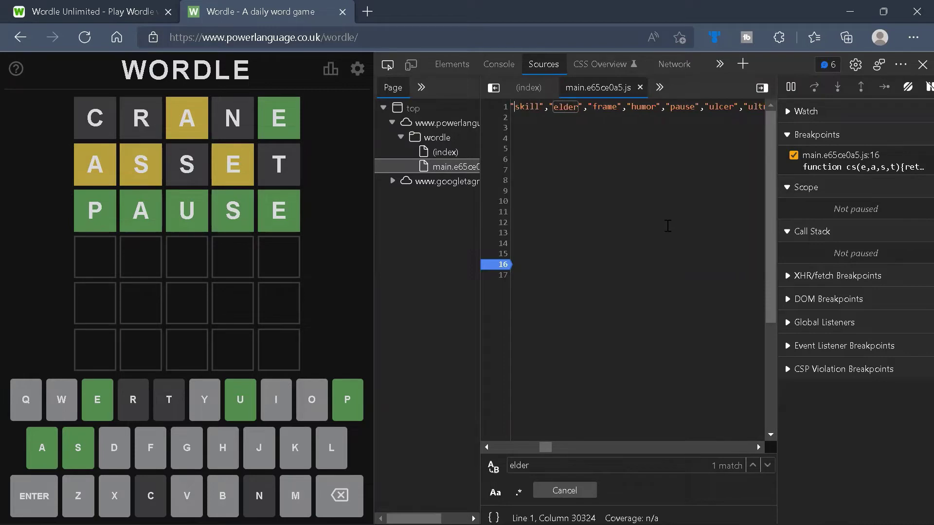
key(ctrl+Left)
key(ctrl+Left)
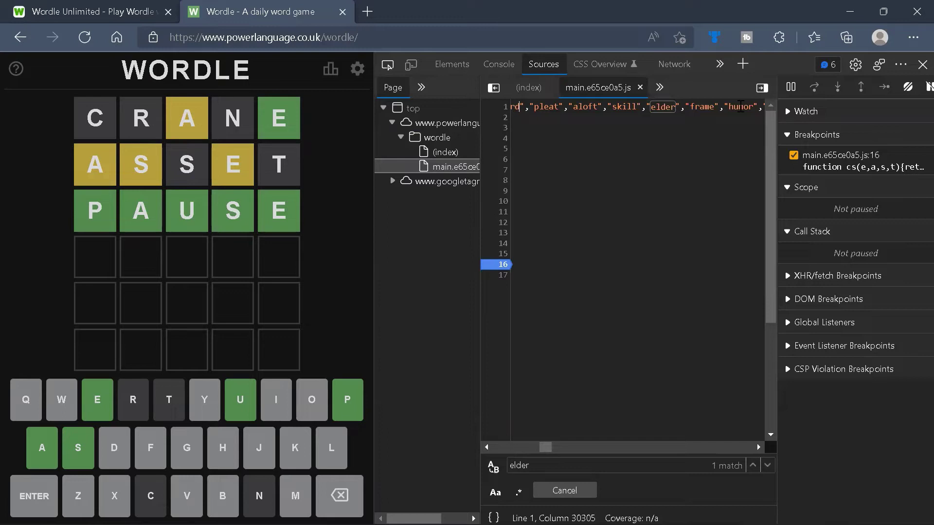
key(Right)
key(Right)
key(Right)
key(Right)
key(Right)
key(Right)
key(Right)
key(Right)
key(Right)
key(Right)
key(Right)
key(Right)
key(Right)
key(Right)
key(Right)
key(Right)
key(Right)
key(Right)
key(Right)
key(Right)
key(Right)
key(Right)
key(Right)
key(Right)
key(Right)
key(Right)
key(Right)
key(Right)
key(Right)
key(Right)
key(Right)
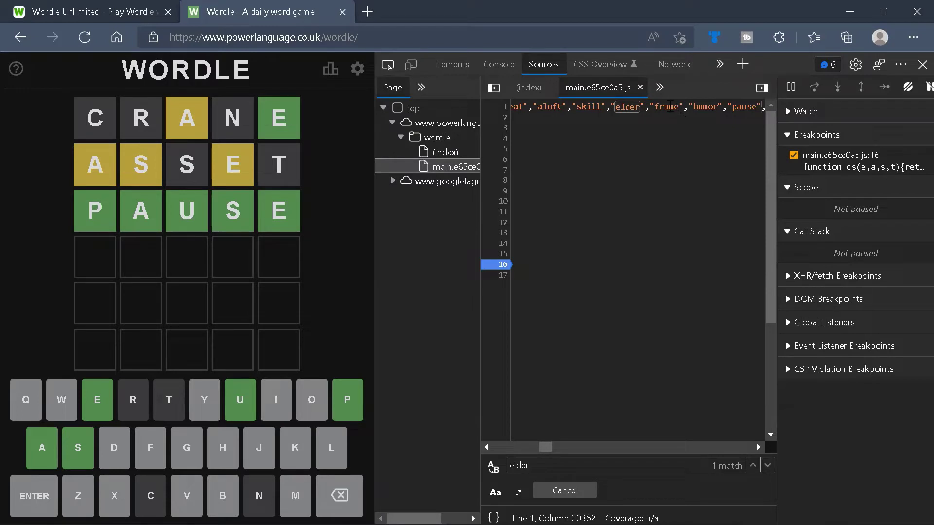
Step: Point out the neighbouring answers frame, humor and pause in the list
click(669, 107)
click(714, 107)
click(746, 108)
click(731, 107)
click(730, 107)
click(695, 107)
key(Left)
key(Left)
key(Left)
key(Left)
key(Left)
key(Left)
key(Left)
key(Left)
key(Left)
key(Left)
key(Left)
key(Left)
key(Left)
key(Left)
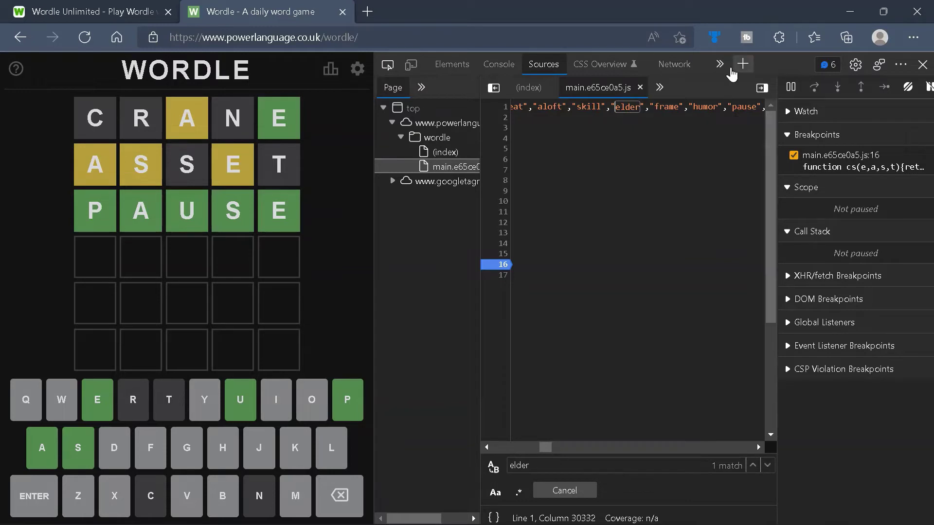
key(Right)
key(Right)
key(Right)
key(Right)
key(Right)
key(Right)
key(Right)
key(Right)
key(Right)
key(Right)
key(Right)
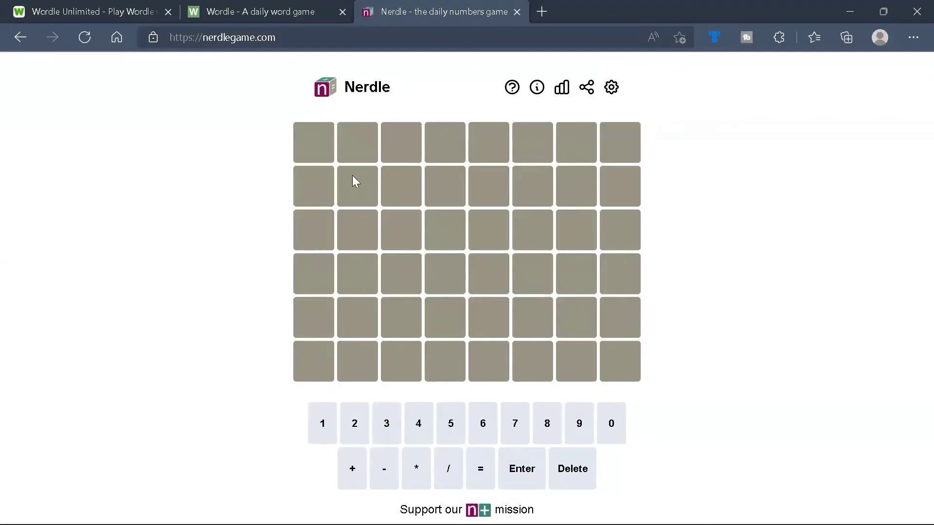
Step: Enter the equation 5*3*2=30 in Nerdle's first row
text(5*2)
key(BackSpace)
text(3*2=30)
Step: Open Nerdle's rules, highlighting key rule lines down to the tile-colour examples
click(511, 95)
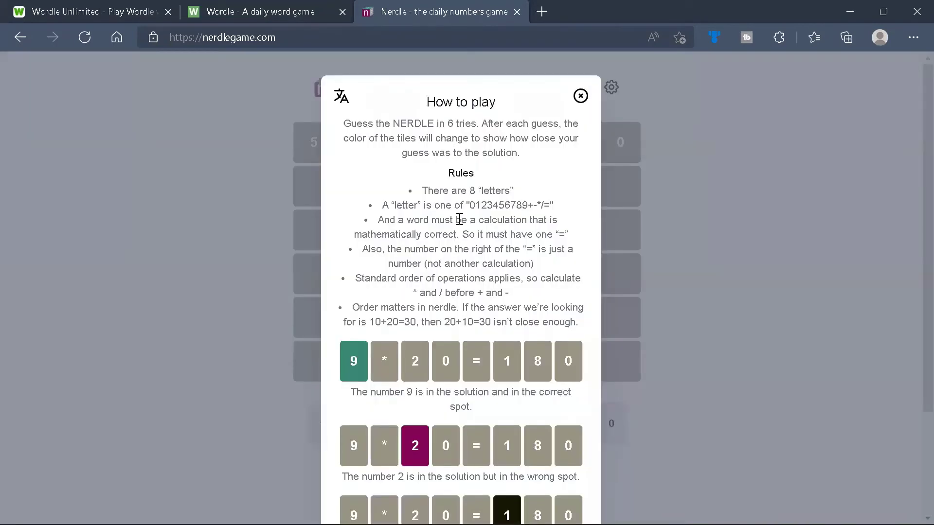
drag(428, 190, 512, 189)
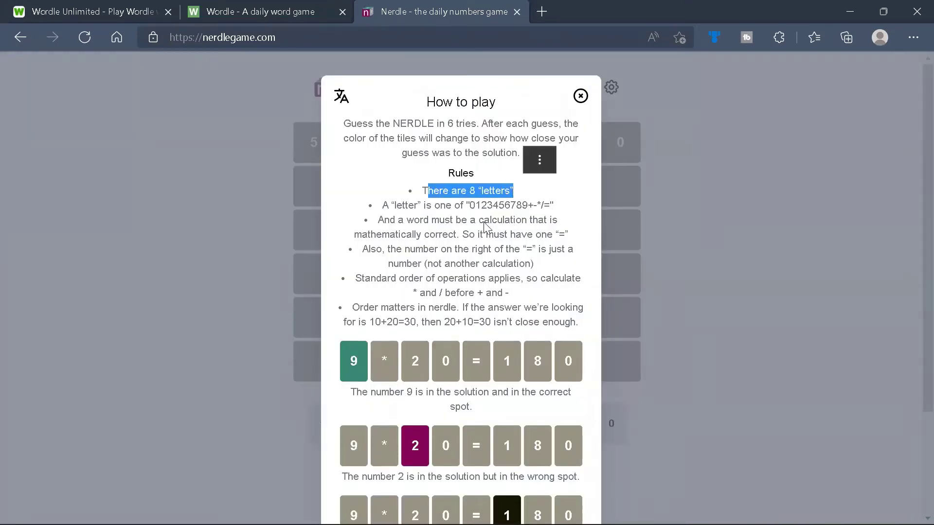
drag(401, 207, 561, 213)
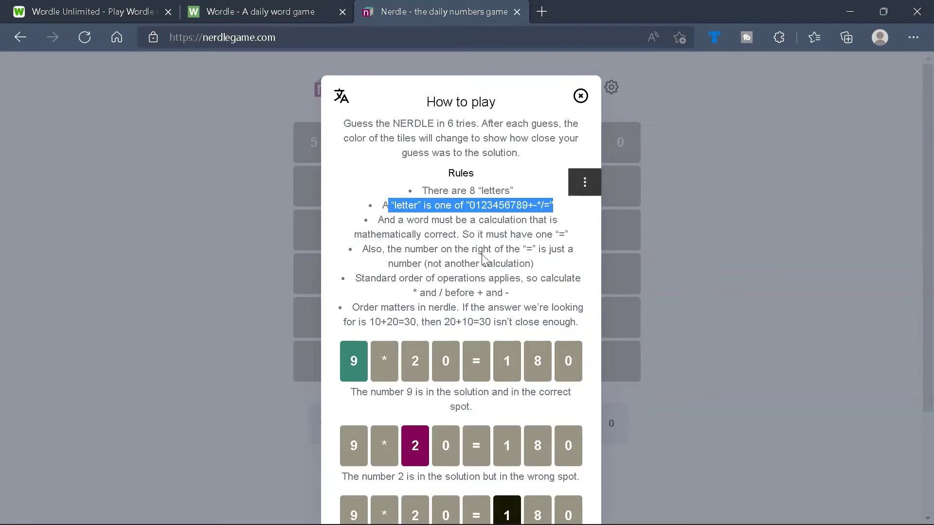
scroll(454, 271, down, 1)
click(436, 154)
drag(398, 147, 490, 163)
click(529, 197)
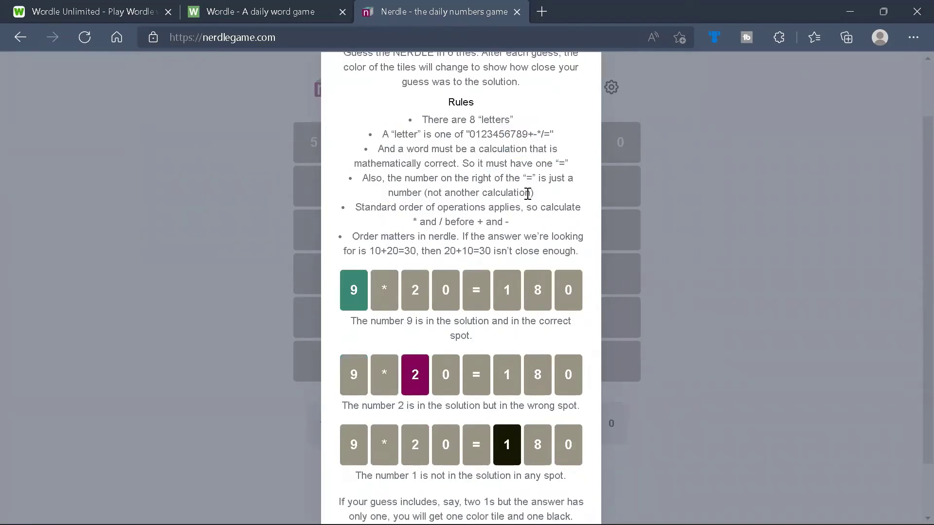
scroll(561, 168, down, 1)
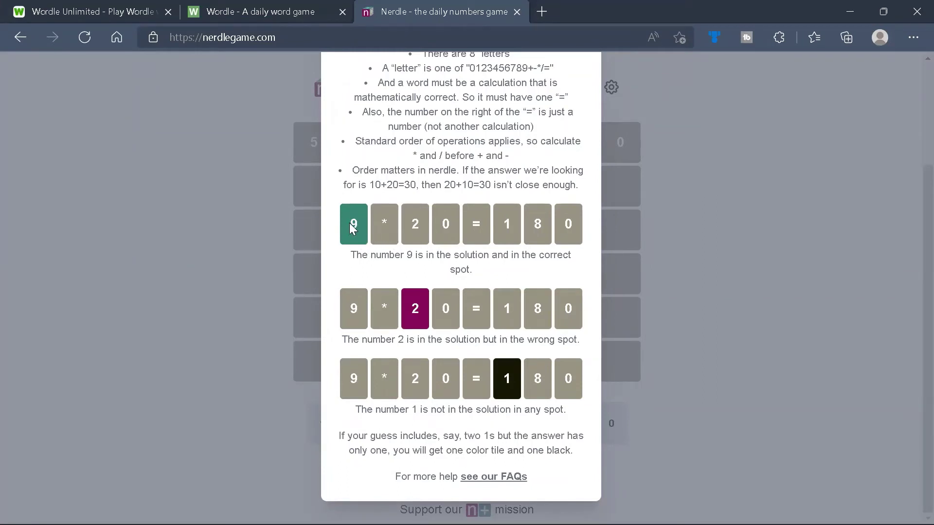
drag(349, 224, 529, 233)
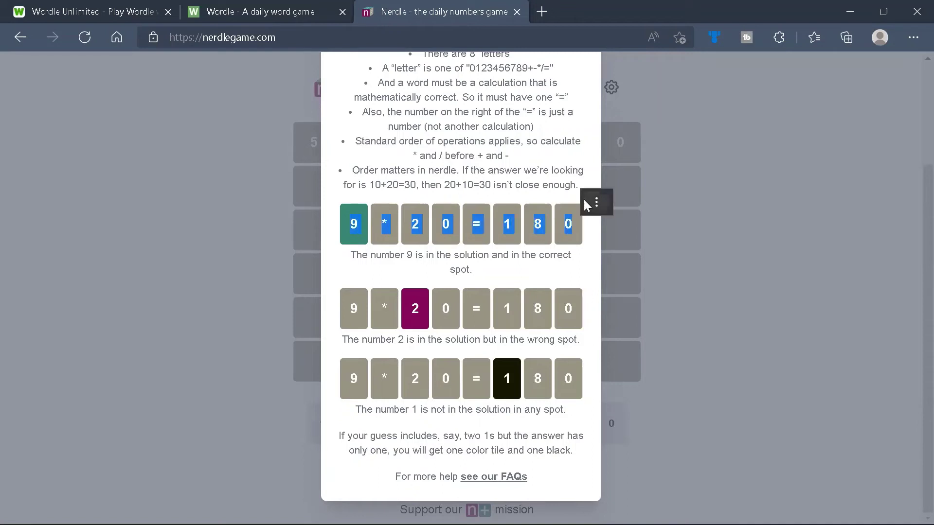
click(423, 299)
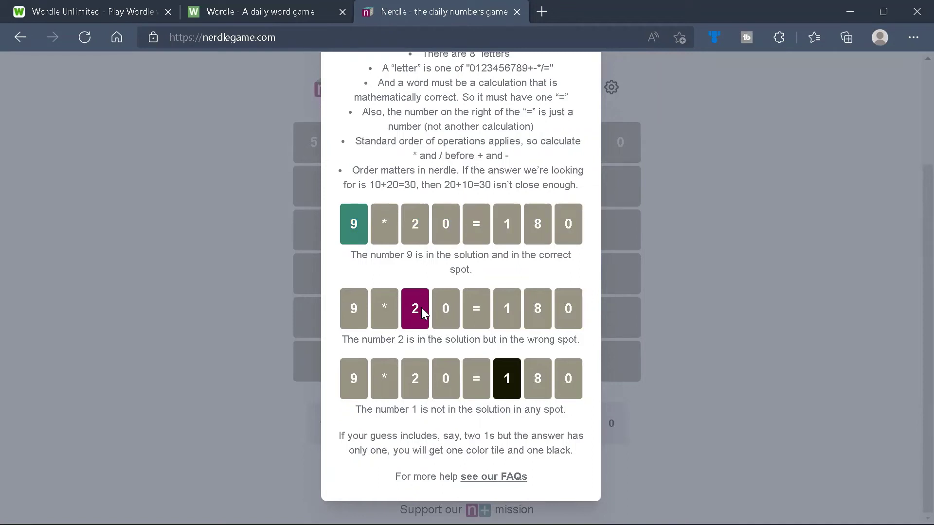
double_click(360, 224)
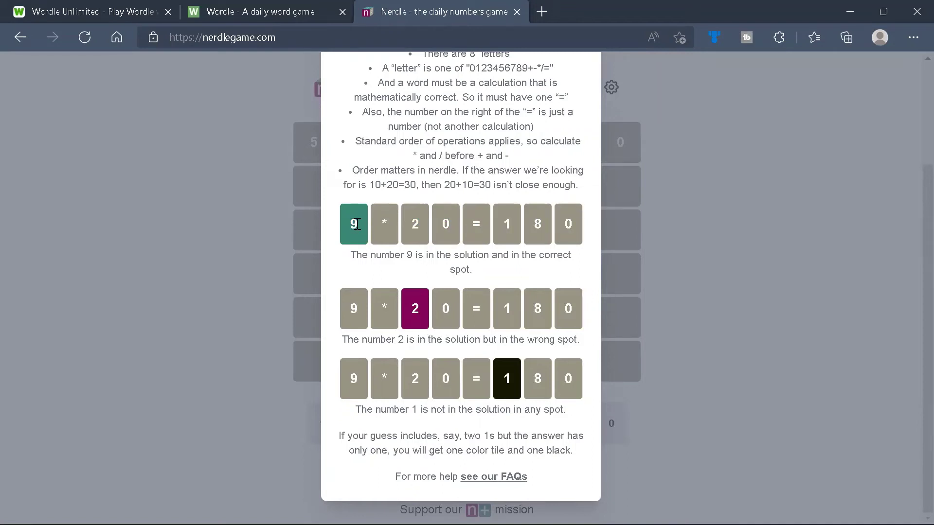
click(454, 279)
scroll(546, 252, up, 3)
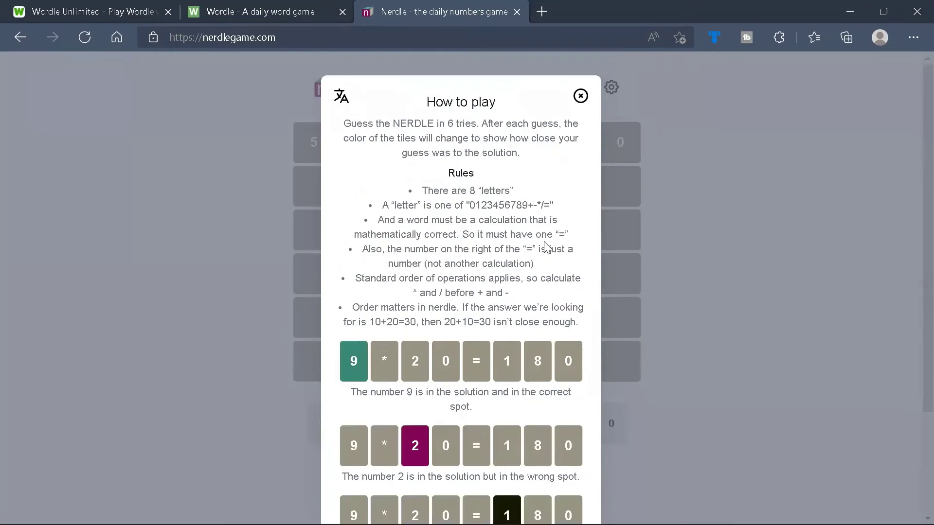
scroll(545, 252, down, 3)
scroll(546, 252, up, 3)
Step: Close the rules, replace the row with 7*46=322 and submit it, then open DevTools
click(580, 95)
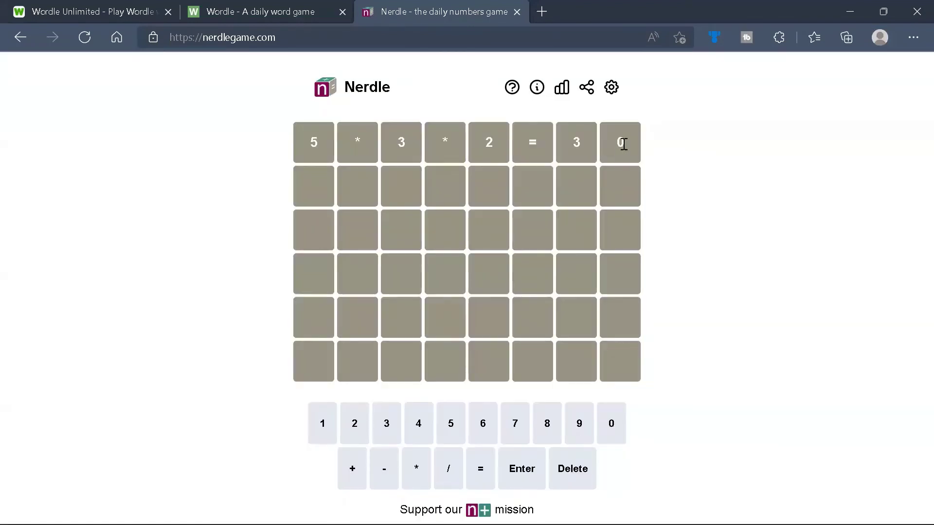
key(BackSpace)
key(BackSpace)
key(BackSpace)
key(BackSpace)
key(BackSpace)
key(BackSpace)
key(BackSpace)
key(BackSpace)
key(7)
text(*43=)
key(BackSpace)
key(BackSpace)
text(6=322)
key(Return)
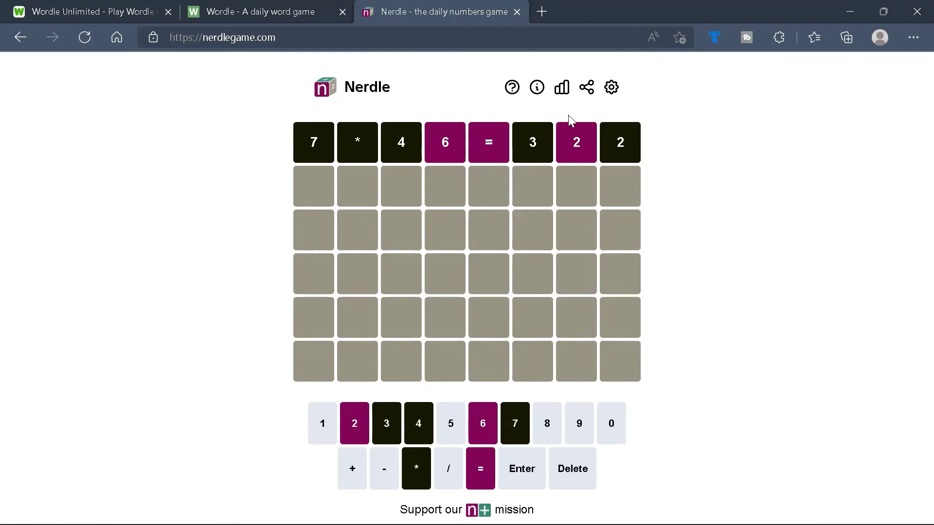
key(F12)
Step: Browse positive_numbers.png, the static folder and (index) in Sources, then close DevTools
click(444, 167)
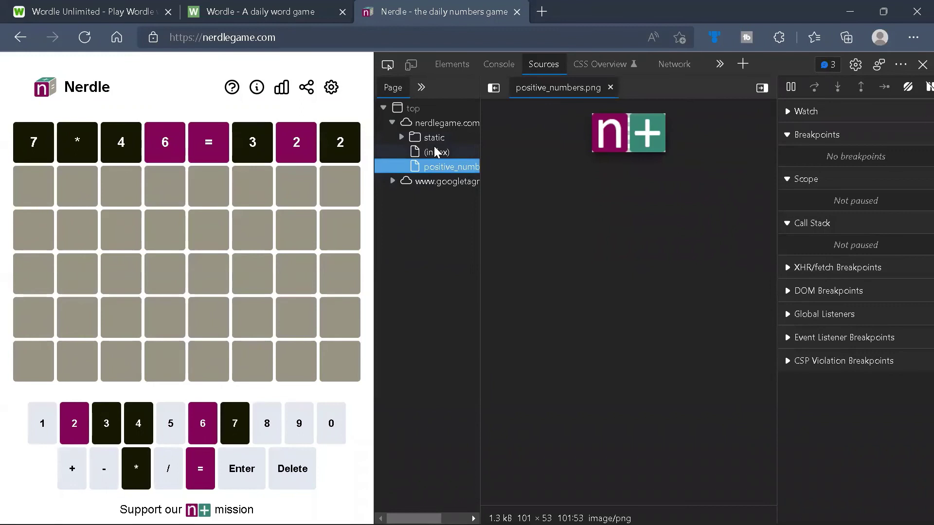
click(437, 152)
click(434, 138)
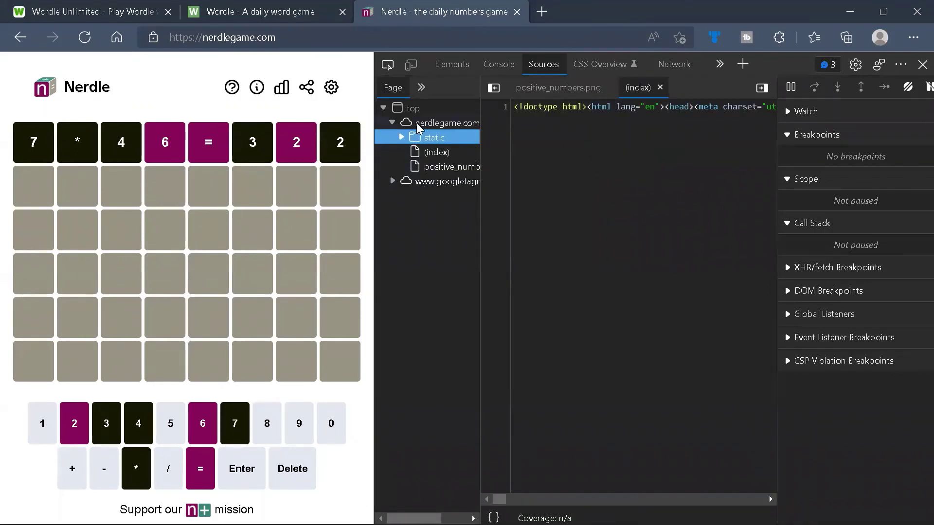
click(419, 125)
key(Down)
click(430, 154)
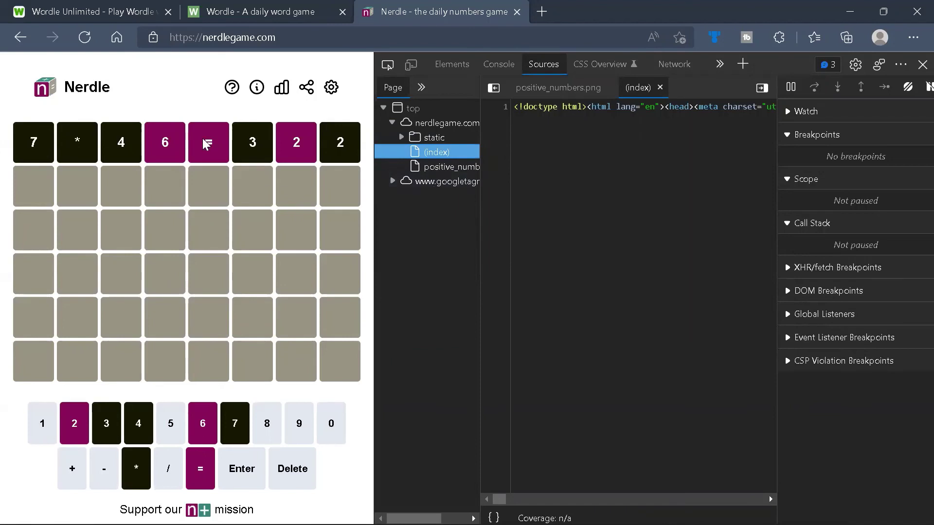
click(188, 186)
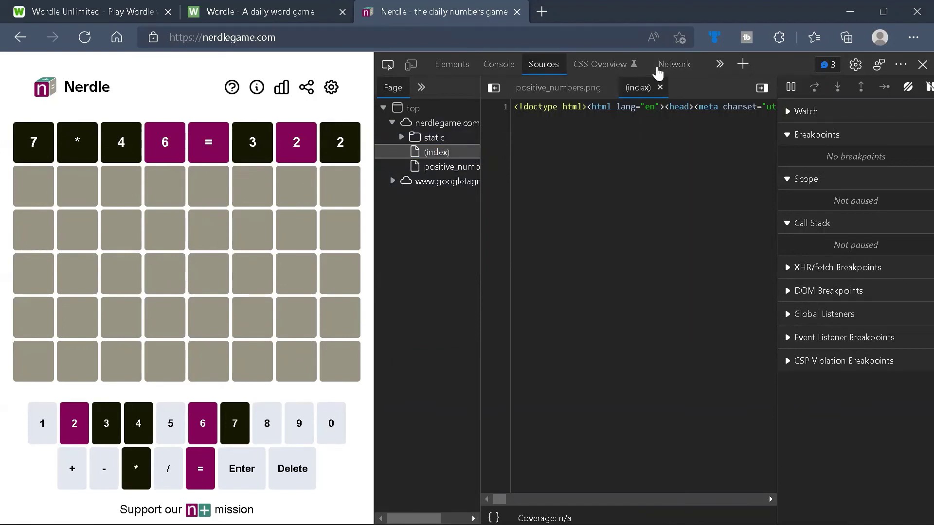
click(922, 65)
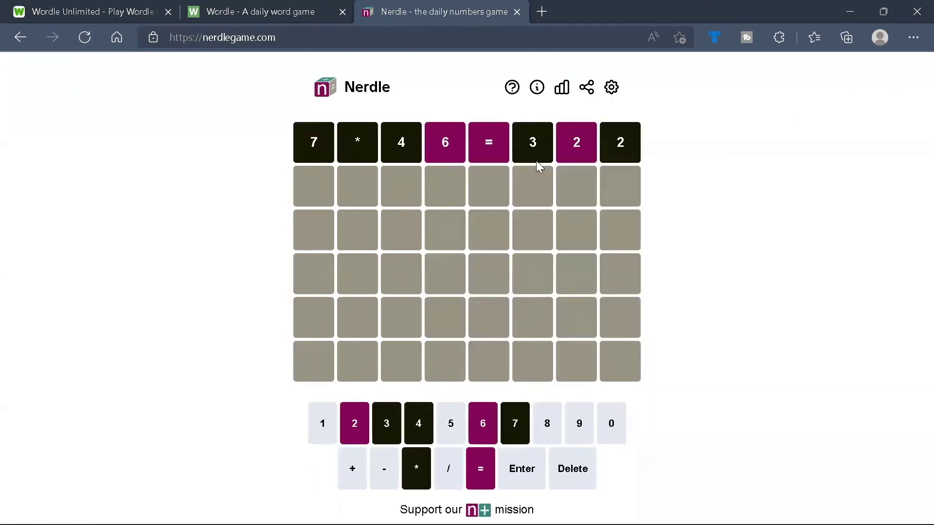
click(80, 13)
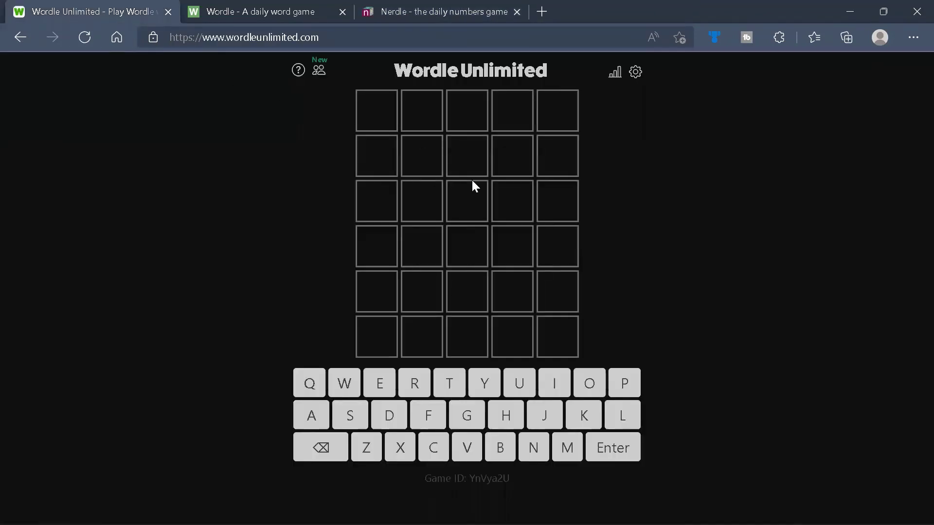